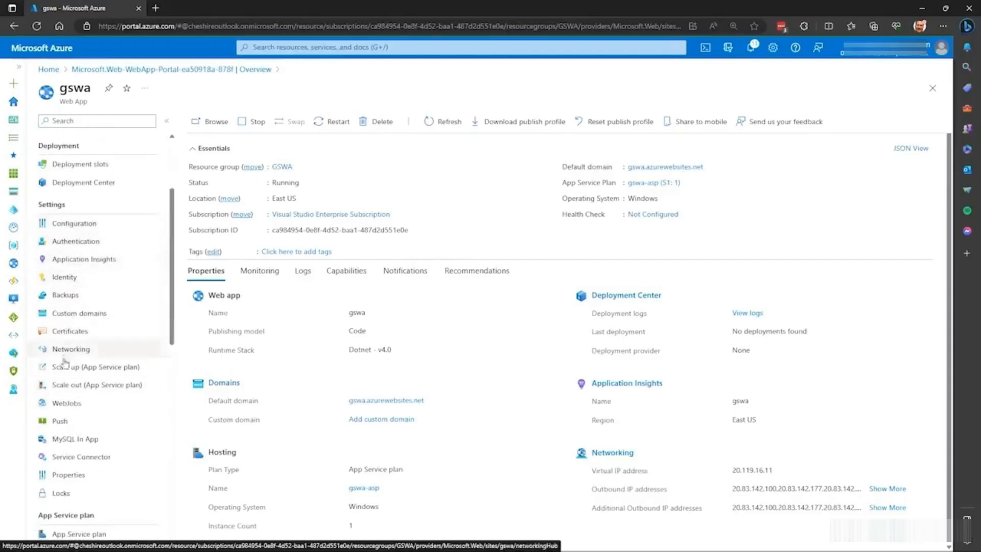
Open the custom backup configuration from the gswa web app's Backups page
{"action": "left_click", "coordinate": [87, 298]}
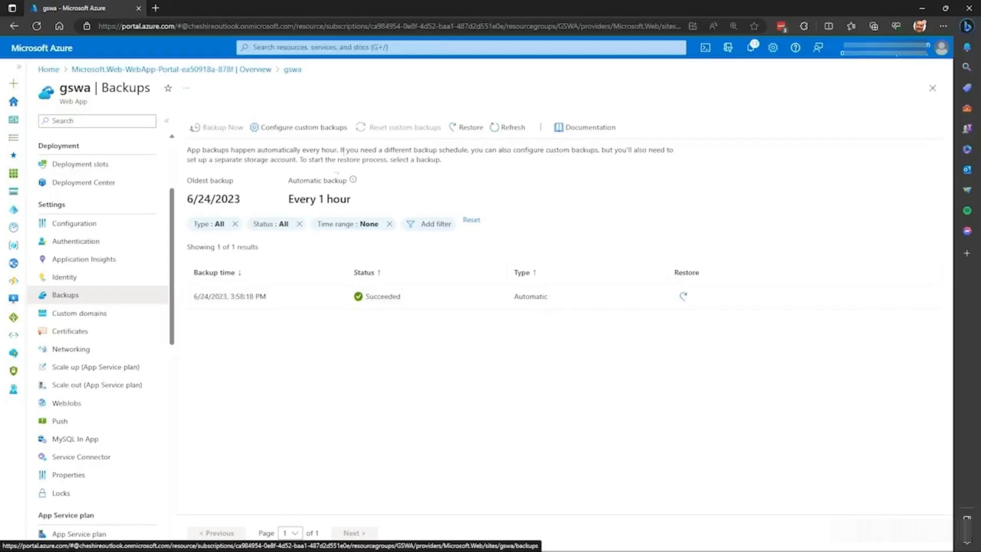
{"action": "left_click", "coordinate": [311, 132]}
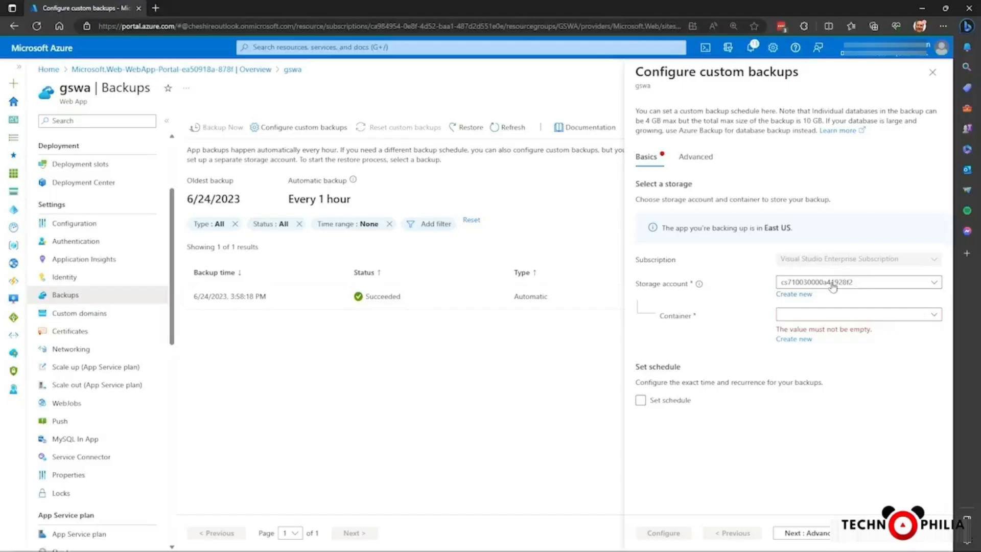
Create a new storage account named wabackups in the East US region for the custom backups
{"action": "left_click", "coordinate": [792, 296]}
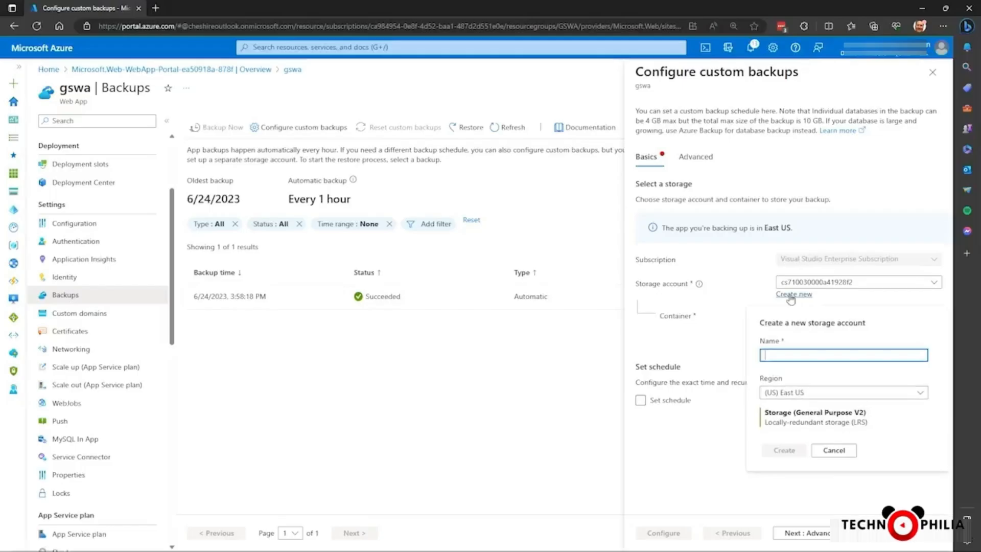
{"action": "type", "text": "gsw"}
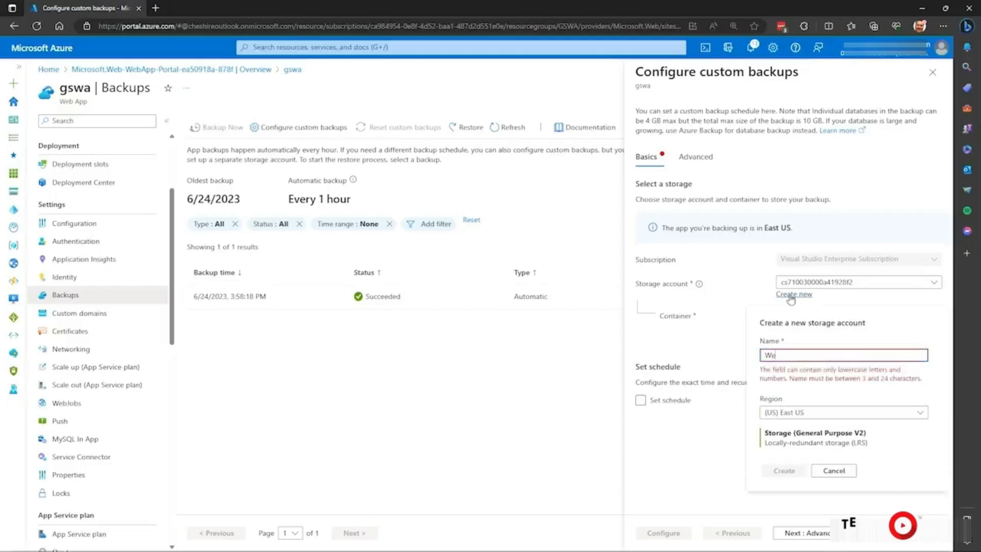
{"action": "key", "text": "BackSpace"}
{"action": "key", "text": "BackSpace"}
{"action": "key", "text": "BackSpace"}
{"action": "type", "text": "wa"}
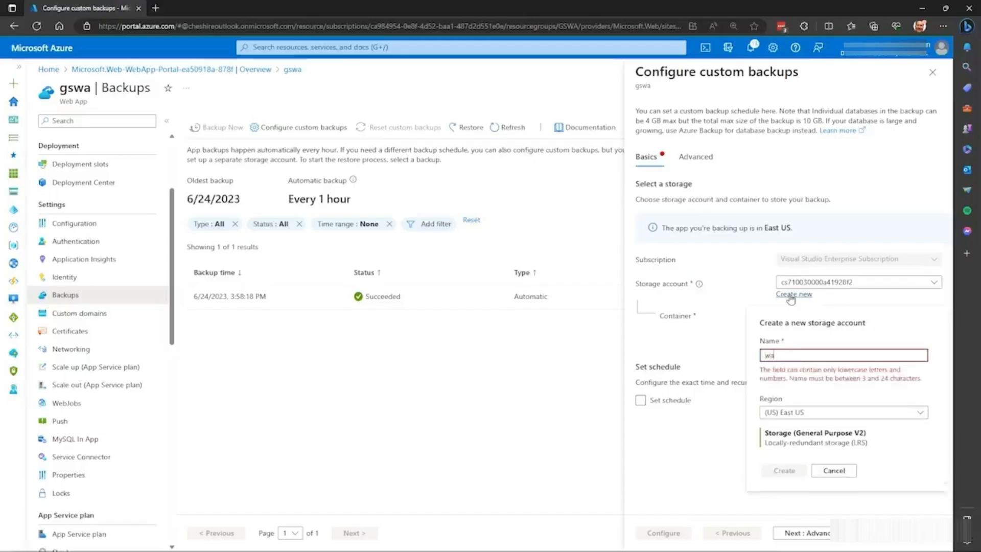
{"action": "type", "text": "backups"}
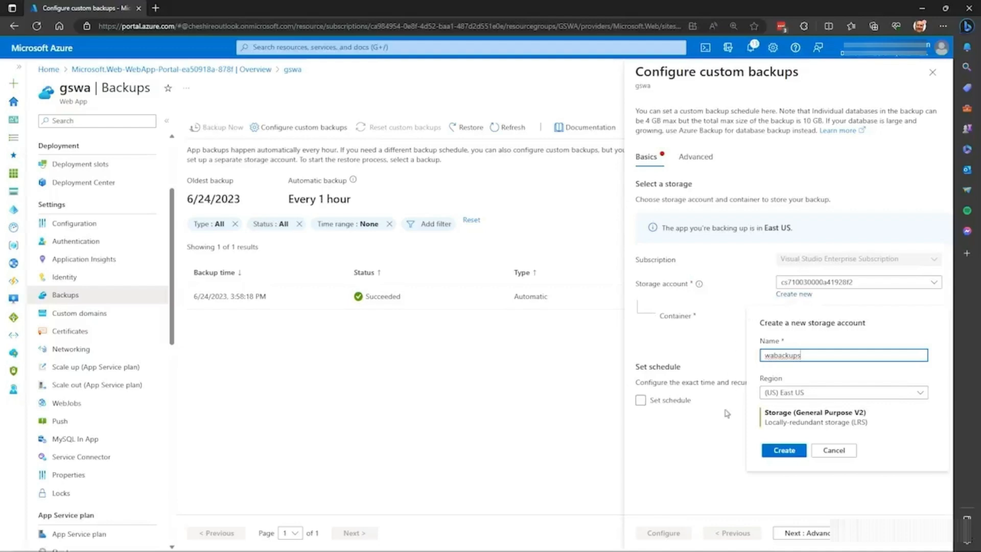
{"action": "left_click", "coordinate": [784, 451]}
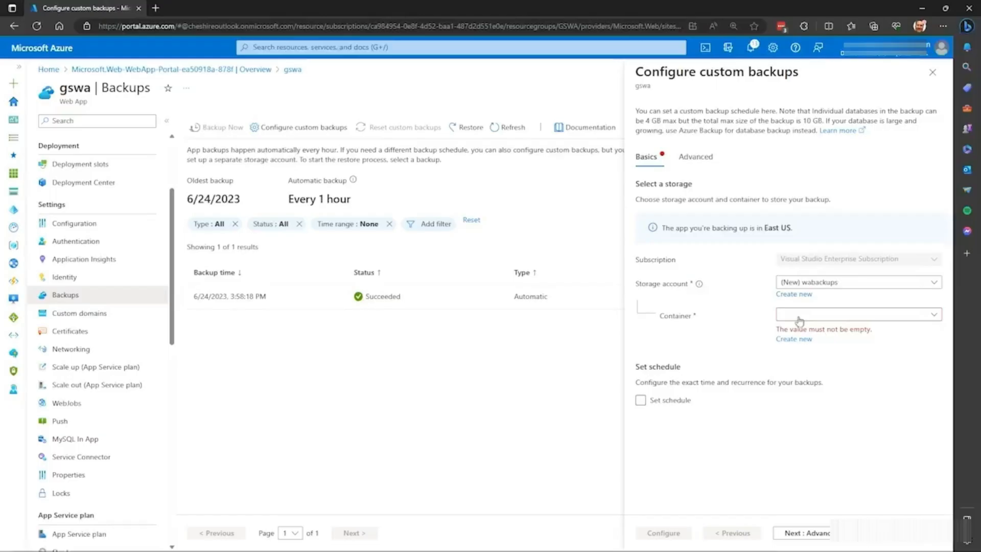
Create a new container named gswa-backup in the wabackups storage account
{"action": "left_click", "coordinate": [790, 342]}
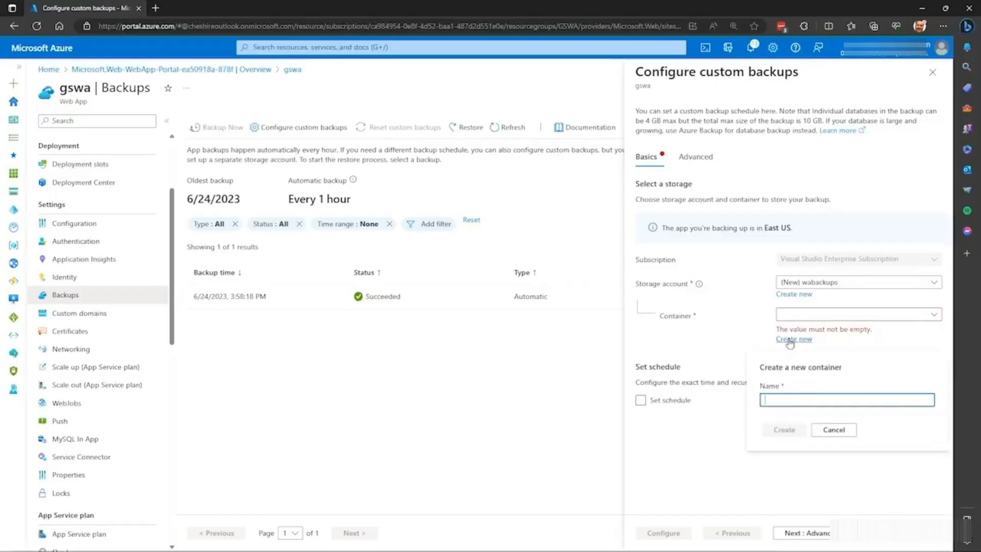
{"action": "type", "text": "gswa"}
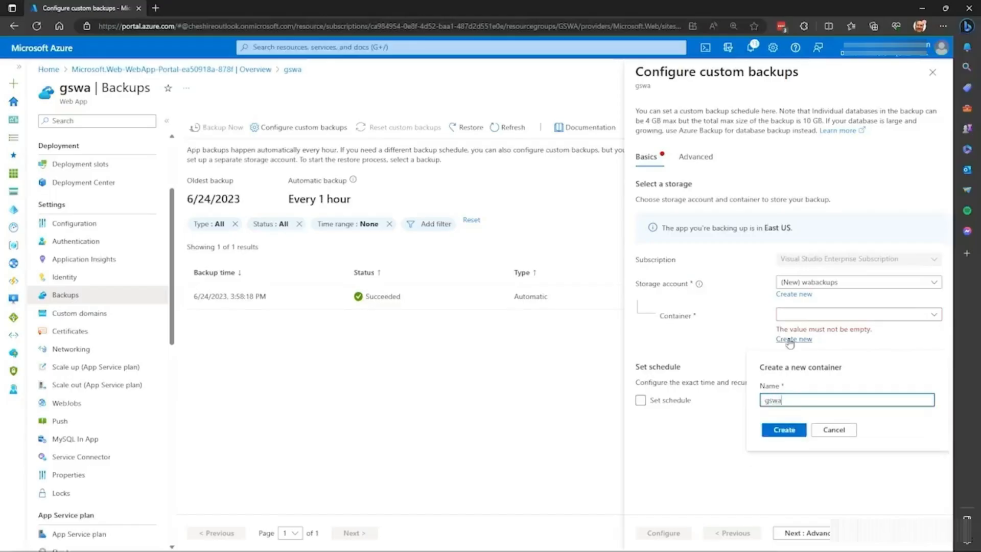
{"action": "type", "text": "_backup"}
{"action": "key", "text": "BackSpace"}
{"action": "key", "text": "BackSpace"}
{"action": "key", "text": "BackSpace"}
{"action": "key", "text": "BackSpace"}
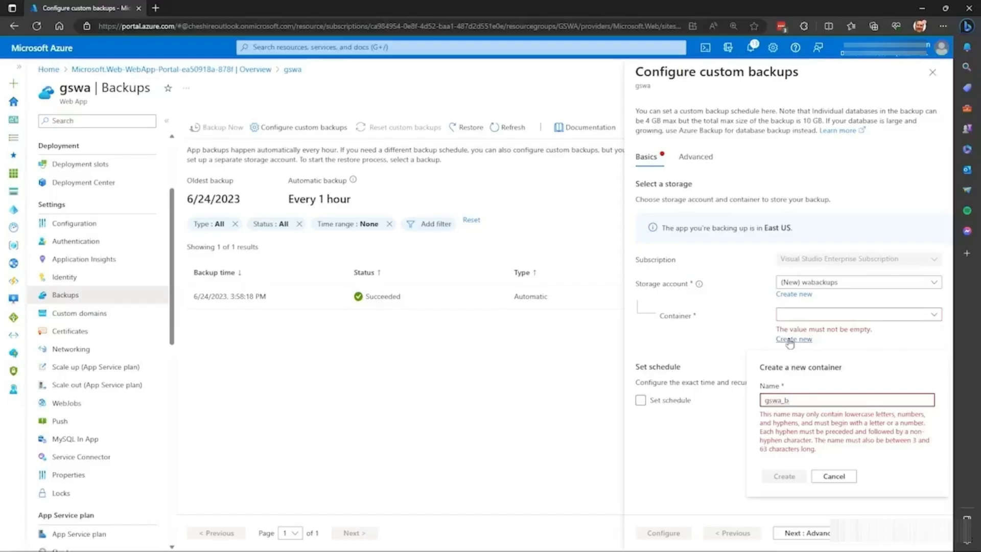
{"action": "key", "text": "BackSpace"}
{"action": "key", "text": "BackSpace"}
{"action": "type", "text": "-backup"}
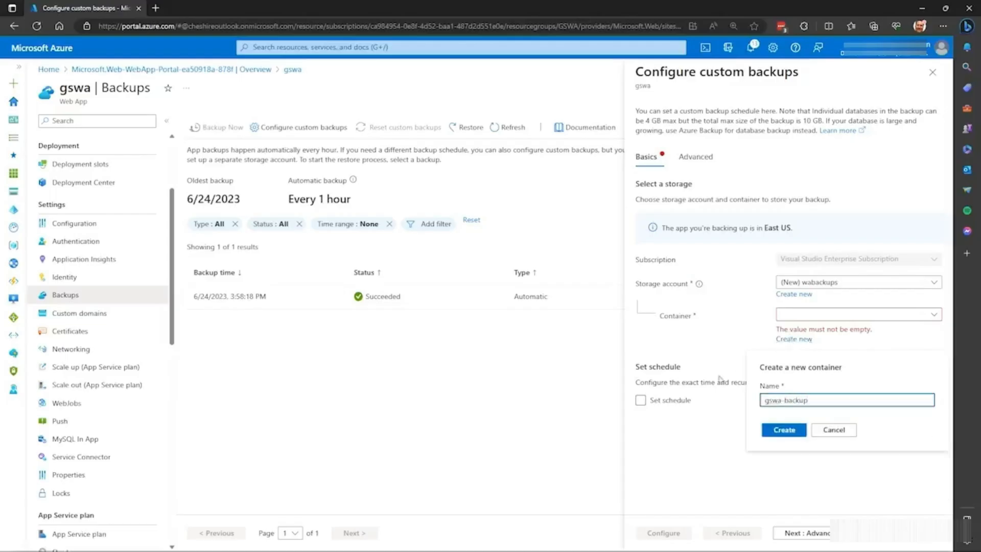
{"action": "left_click", "coordinate": [784, 430]}
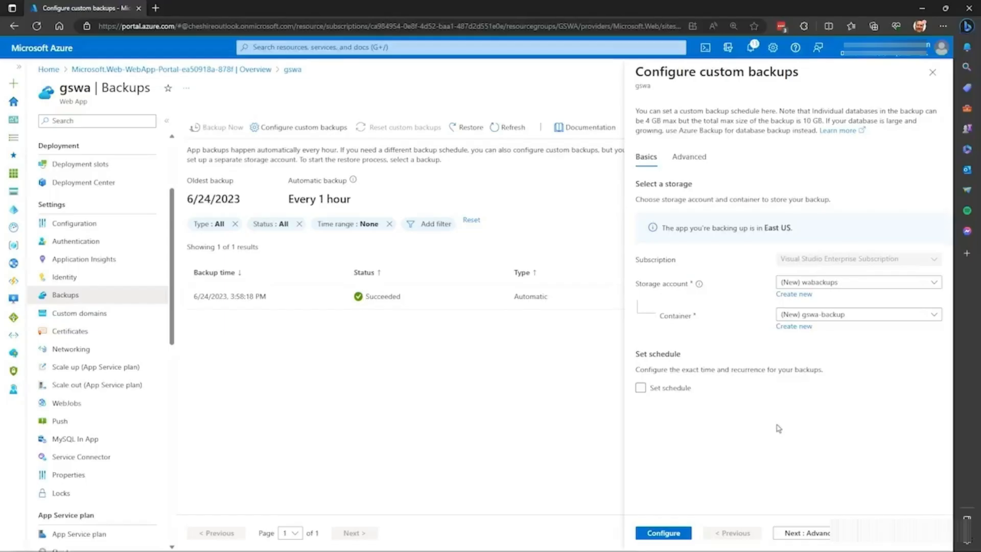
Check the schedule options, leave scheduling off, and try to save the custom backup configuration without linked databases
{"action": "left_click", "coordinate": [640, 389]}
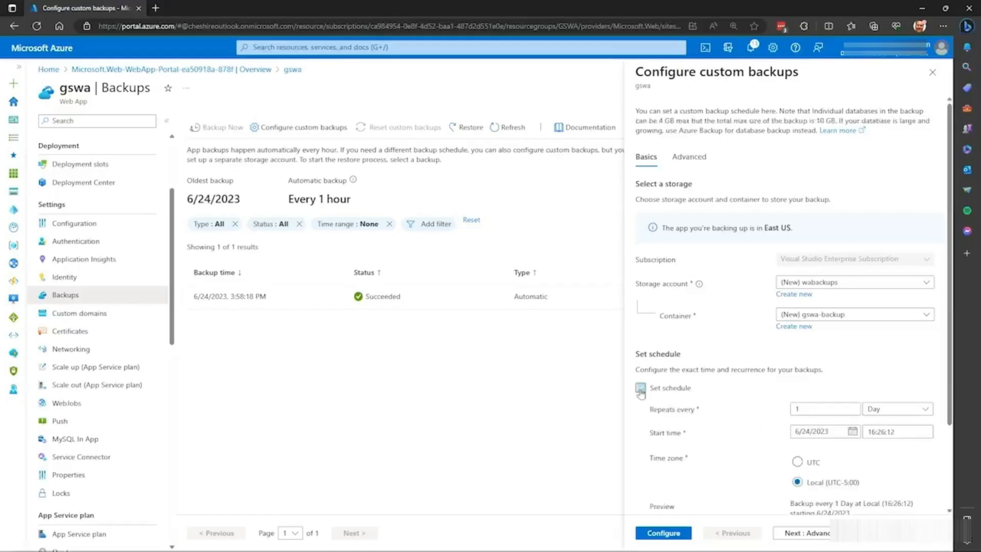
{"action": "scroll", "coordinate": [732, 449], "scroll_direction": "down", "scroll_amount": 2}
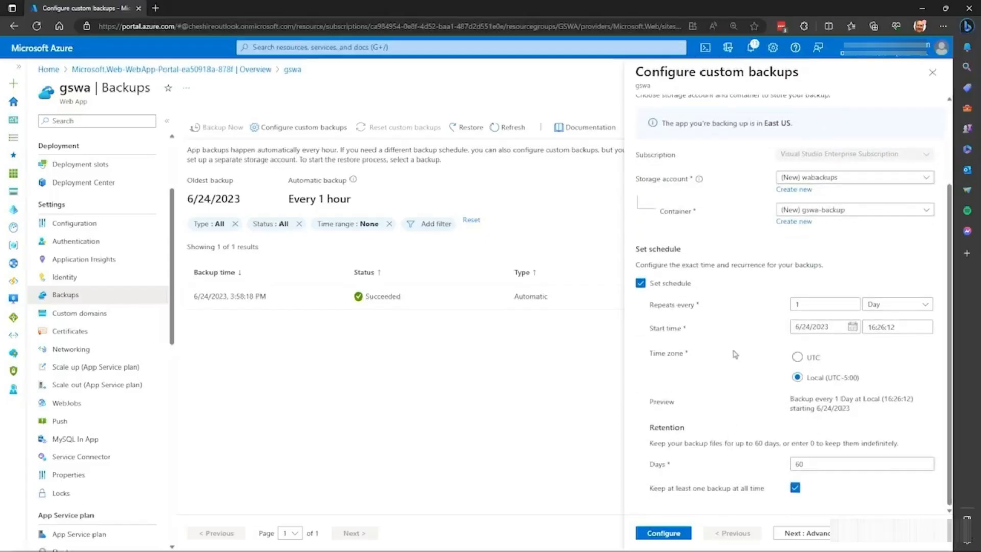
{"action": "left_click", "coordinate": [640, 284]}
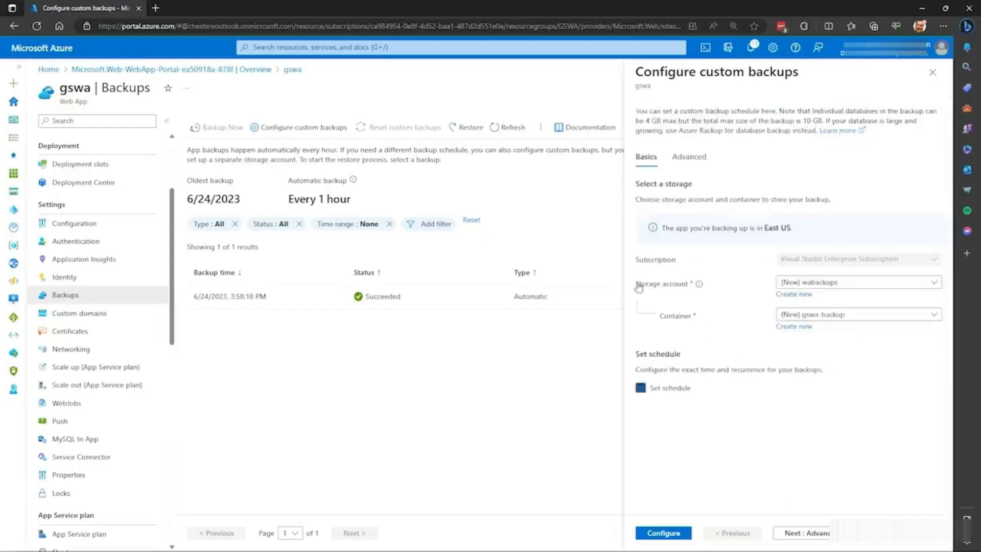
{"action": "left_click", "coordinate": [814, 536]}
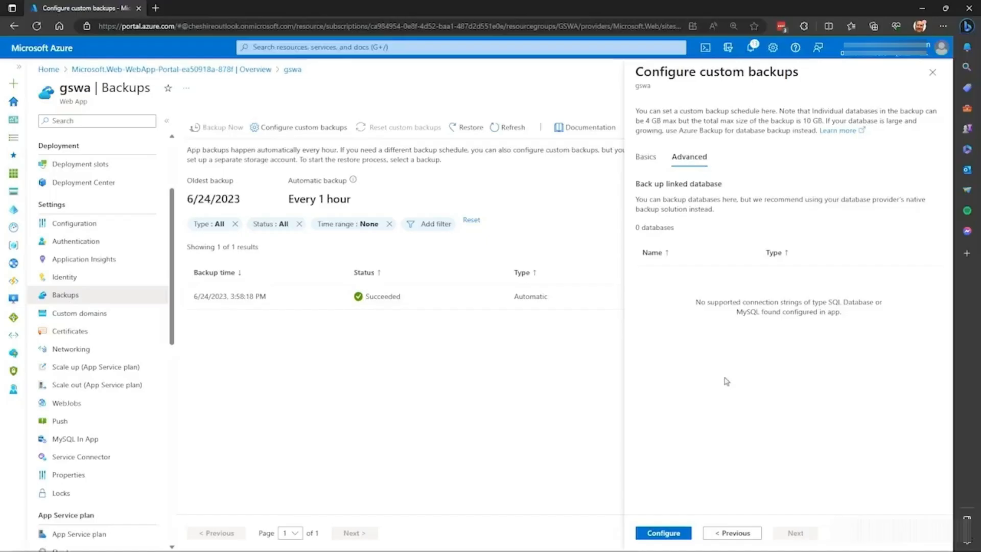
{"action": "left_click", "coordinate": [664, 533]}
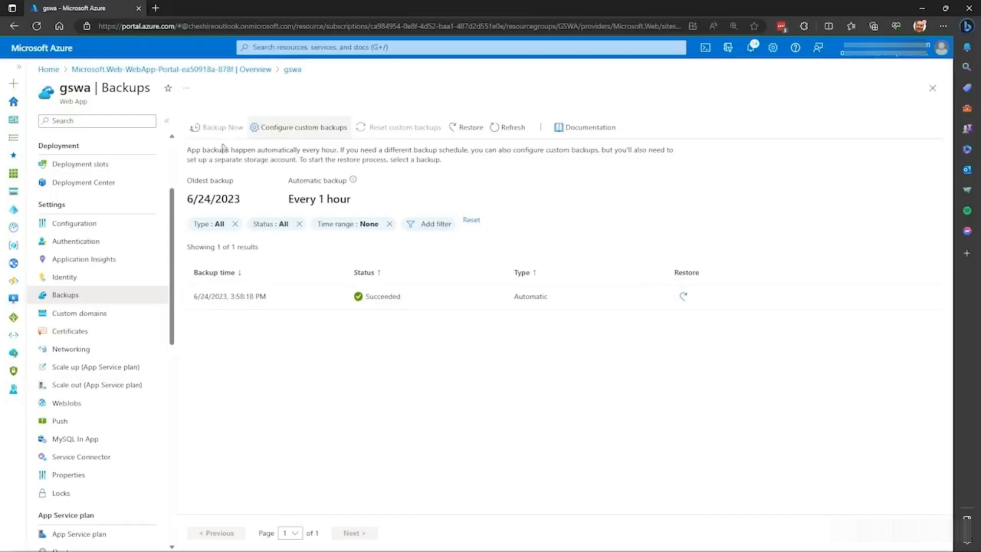
Reconfigure custom backups with the preselected storage account and a new container named gswa-backups, without a schedule, and save the configuration
{"action": "left_click", "coordinate": [299, 127]}
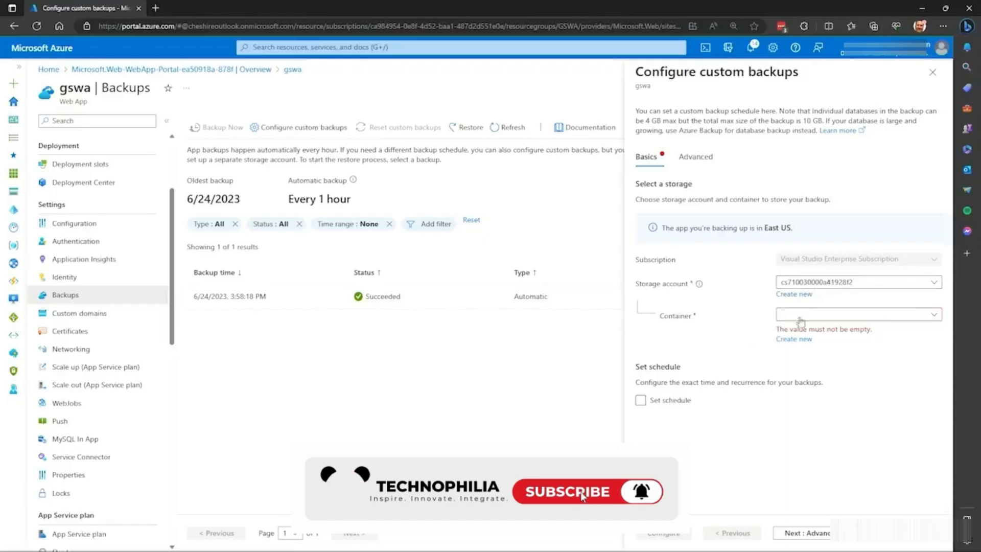
{"action": "left_click", "coordinate": [795, 316]}
{"action": "left_click", "coordinate": [795, 315]}
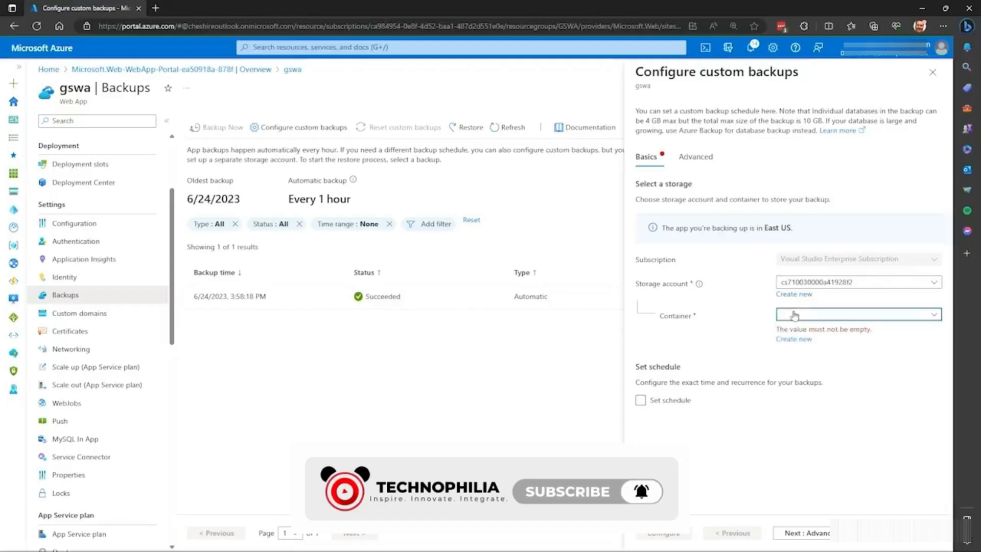
{"action": "left_click", "coordinate": [793, 339]}
{"action": "type", "text": "gsw"}
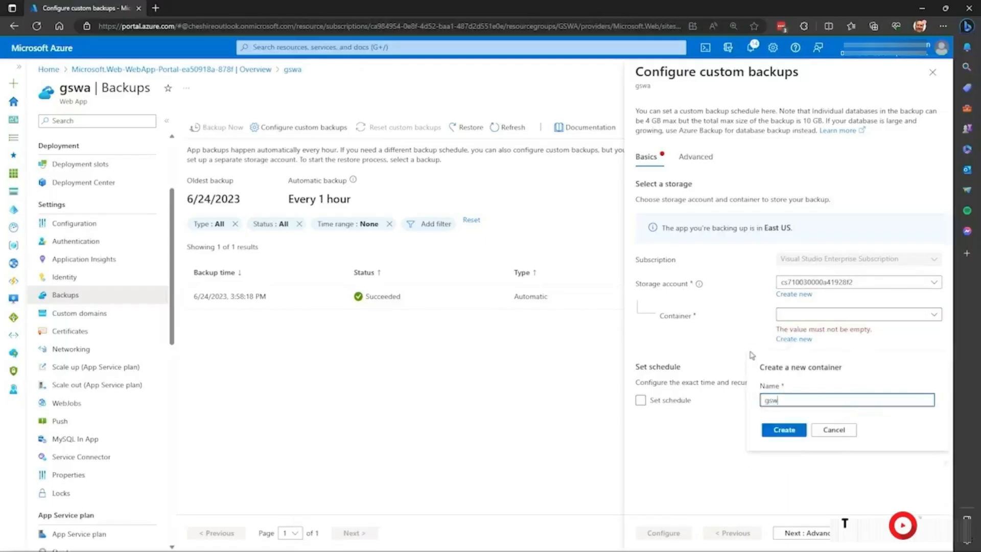
{"action": "type", "text": "a-"}
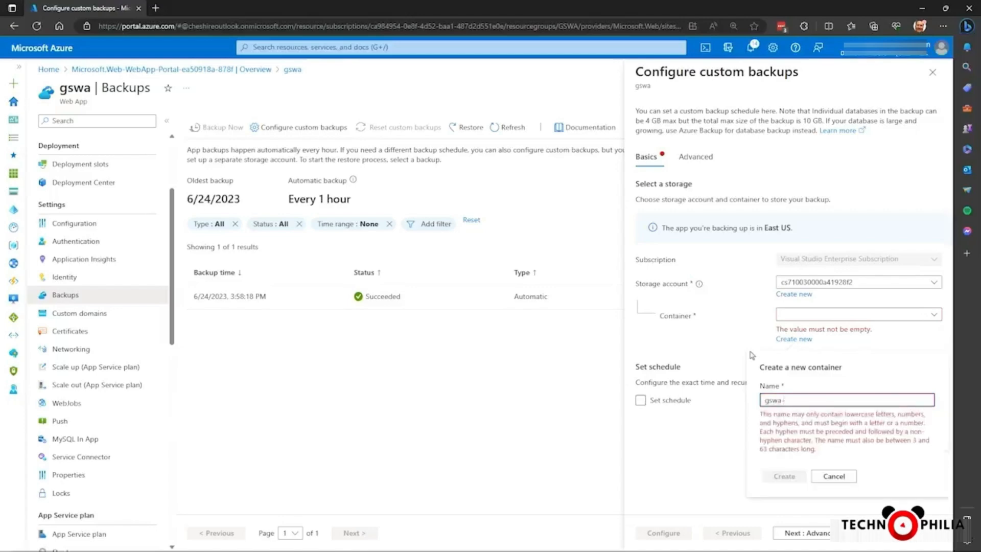
{"action": "type", "text": "backups"}
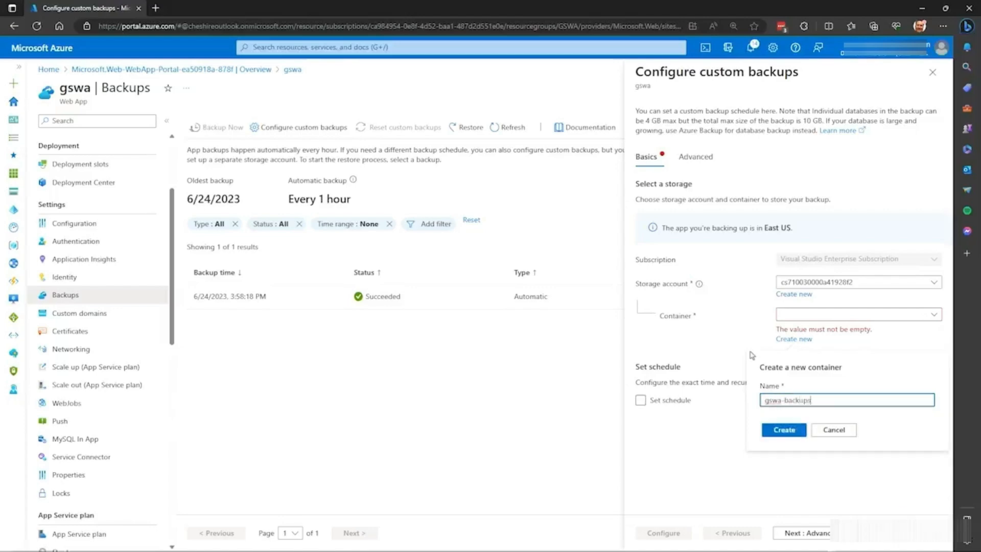
{"action": "left_click", "coordinate": [784, 430]}
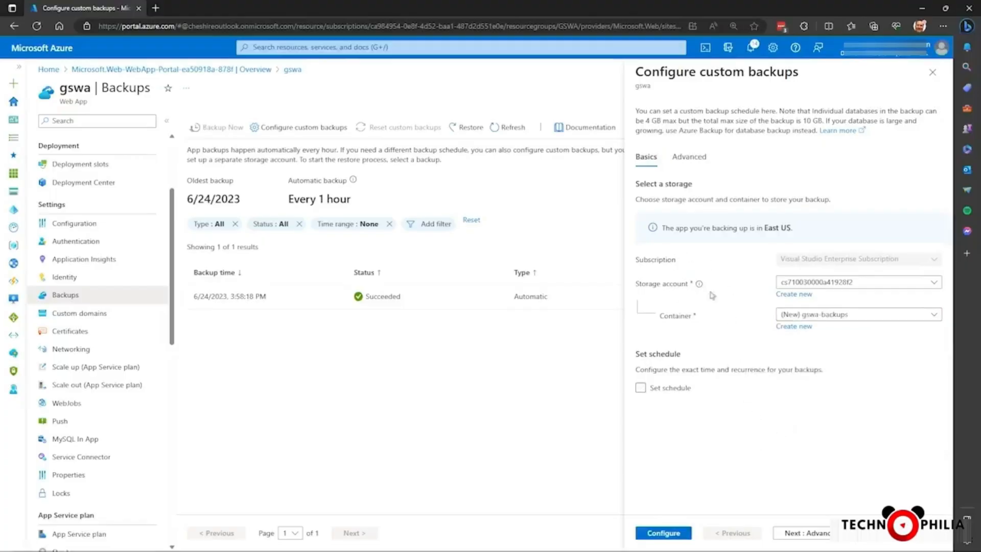
{"action": "left_click", "coordinate": [663, 533]}
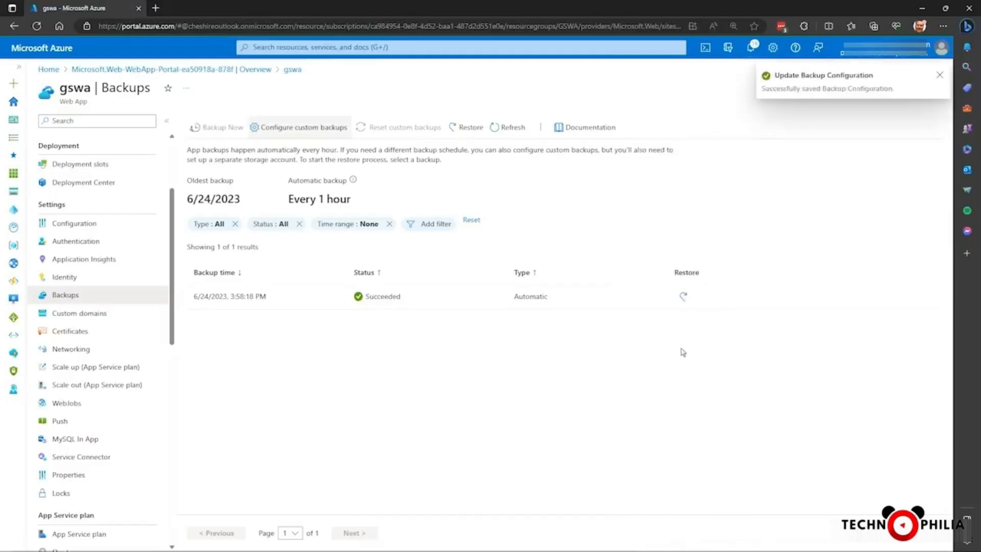